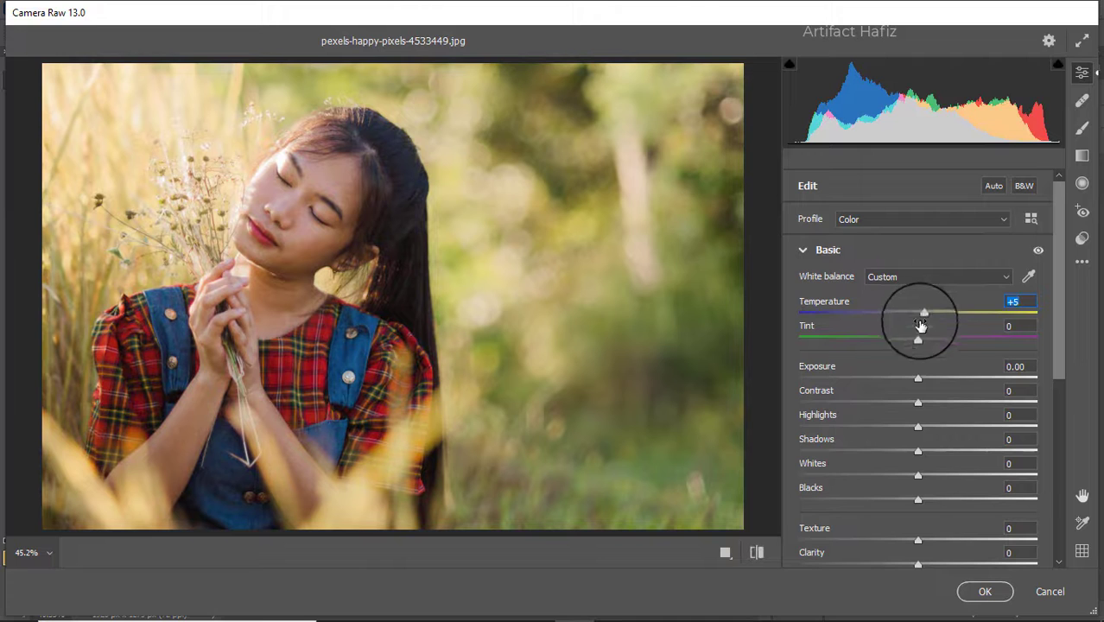
Set tint to -3, exposure -0.15, contrast +3, highlights -19, shadows +16, whites +6 and blacks -31.
{"action": "mouse_move", "coordinate": [917, 339]}
{"action": "left_mouse_down"}
{"action": "mouse_move", "coordinate": [894, 341]}
{"action": "mouse_move", "coordinate": [946, 338]}
{"action": "mouse_move", "coordinate": [875, 337]}
{"action": "mouse_move", "coordinate": [913, 338]}
{"action": "left_mouse_up"}
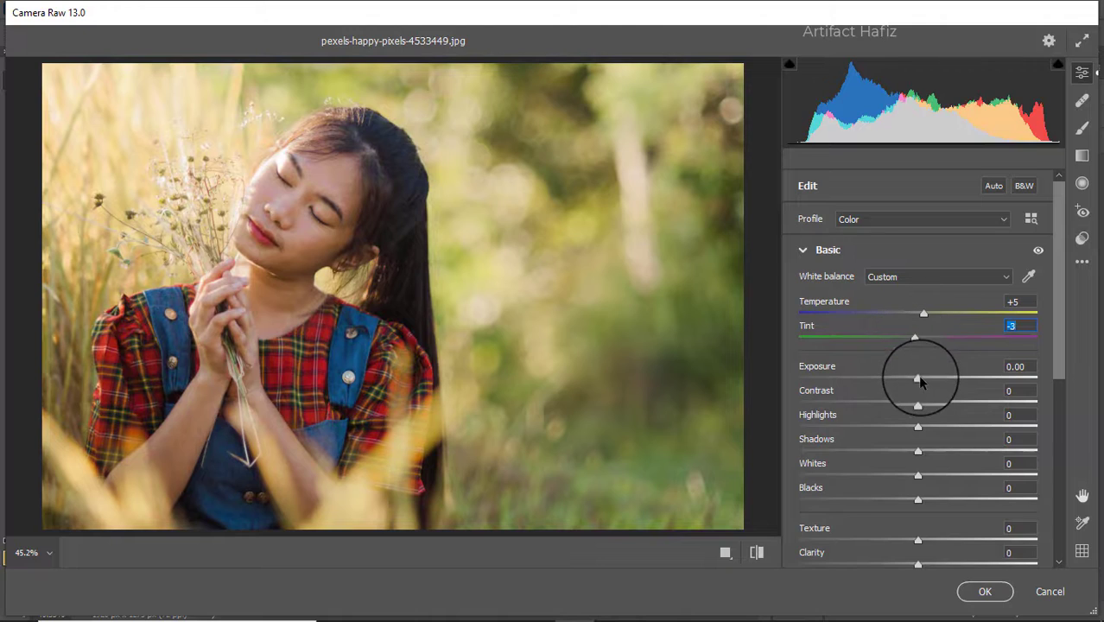
{"action": "left_click_drag", "start_coordinate": [917, 378], "coordinate": [925, 471]}
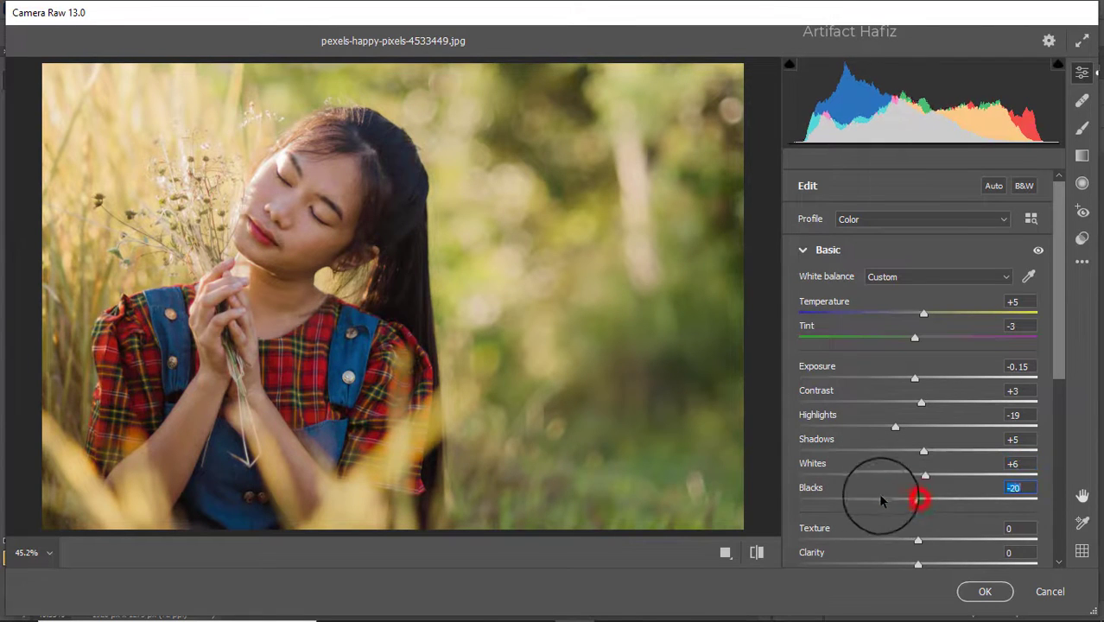
{"action": "mouse_move", "coordinate": [881, 501]}
{"action": "left_mouse_down"}
{"action": "mouse_move", "coordinate": [858, 493]}
{"action": "mouse_move", "coordinate": [939, 493]}
{"action": "mouse_move", "coordinate": [845, 494]}
{"action": "mouse_move", "coordinate": [957, 497]}
{"action": "mouse_move", "coordinate": [880, 498]}
{"action": "left_mouse_up"}
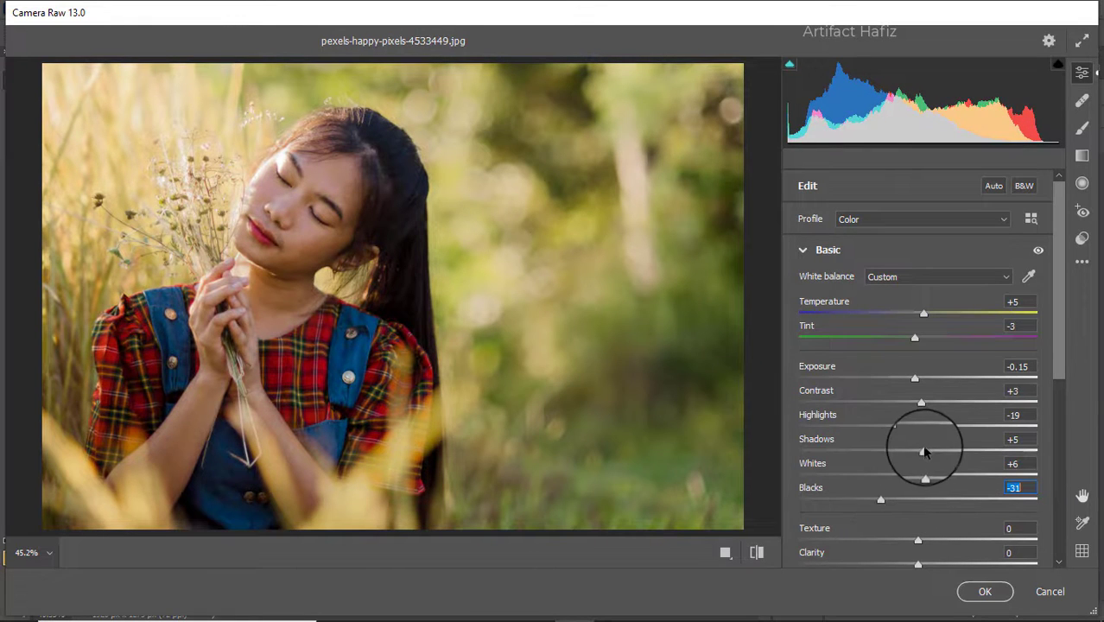
{"action": "left_click_drag", "start_coordinate": [924, 447], "coordinate": [939, 449]}
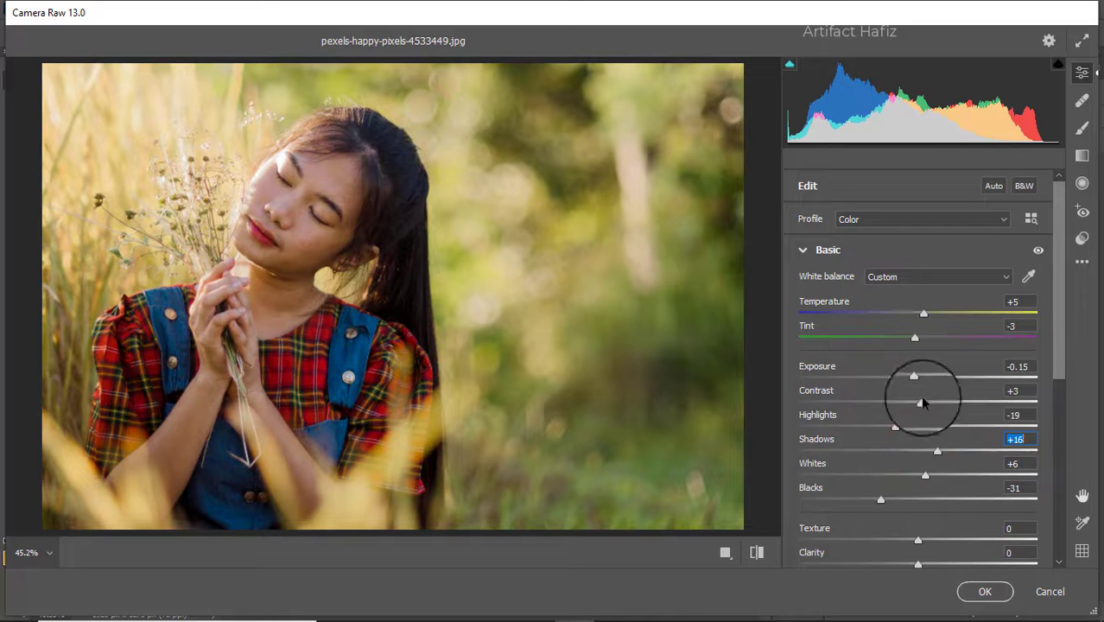
Set texture to -3, clarity +13, dehaze +5, vibrance +29 and saturation -11 in the basic adjustments.
{"action": "scroll", "coordinate": [920, 389], "scroll_direction": "down", "scroll_amount": 1}
{"action": "scroll", "coordinate": [925, 372], "scroll_direction": "down", "scroll_amount": 1}
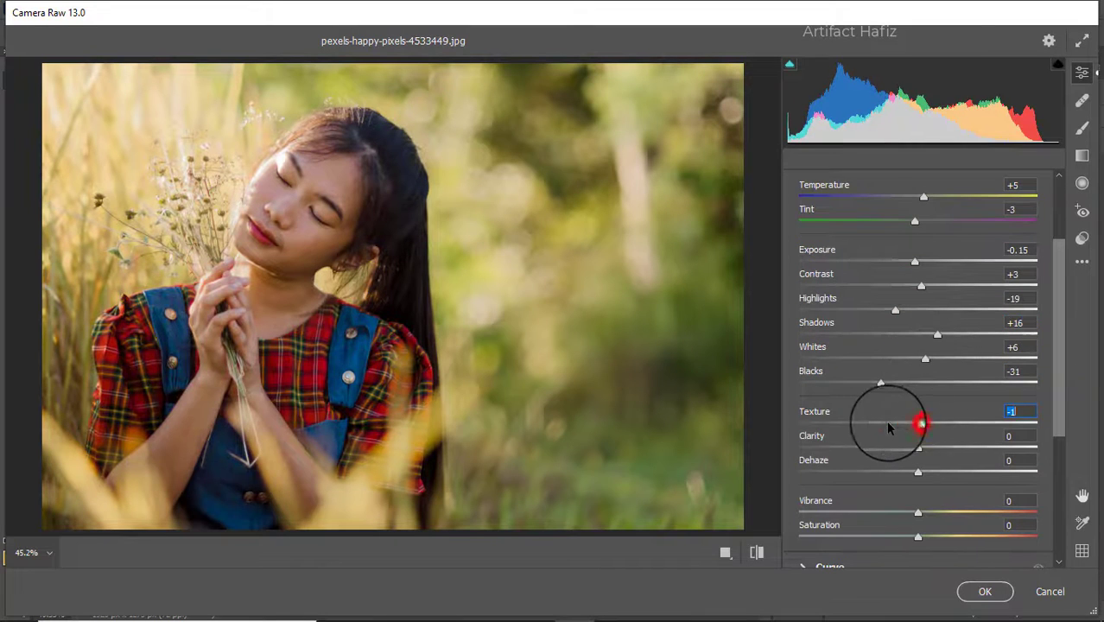
{"action": "left_click_drag", "start_coordinate": [888, 422], "coordinate": [924, 471]}
{"action": "left_click", "coordinate": [921, 513]}
{"action": "mouse_move", "coordinate": [894, 513]}
{"action": "left_mouse_down"}
{"action": "mouse_move", "coordinate": [882, 513]}
{"action": "mouse_move", "coordinate": [887, 503]}
{"action": "mouse_move", "coordinate": [956, 505]}
{"action": "mouse_move", "coordinate": [905, 532]}
{"action": "left_mouse_up"}
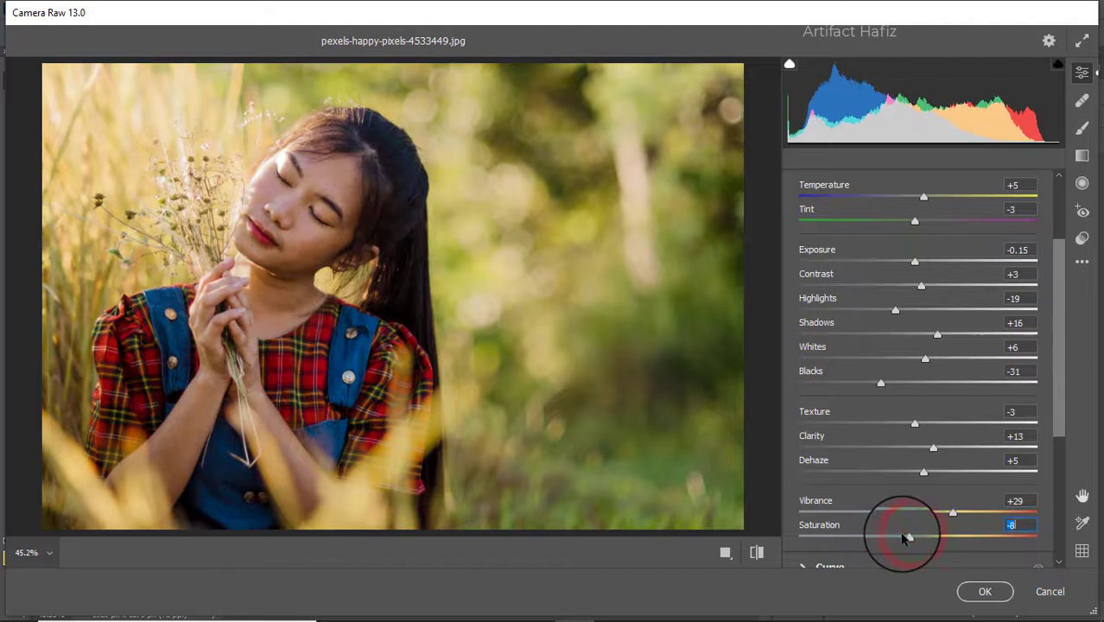
Shape the RGB point curve with a shadow point at about input 63, output 59 and a highlight point at input 193, output 204.
{"action": "scroll", "coordinate": [905, 484], "scroll_direction": "down", "scroll_amount": 3}
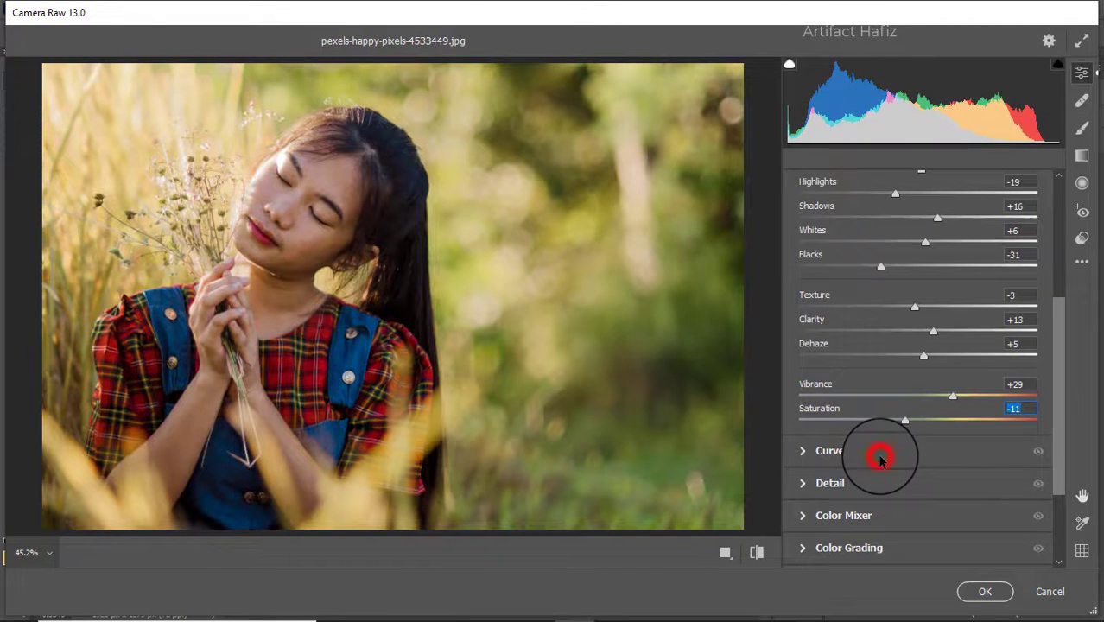
{"action": "left_click", "coordinate": [880, 460]}
{"action": "left_click", "coordinate": [873, 412]}
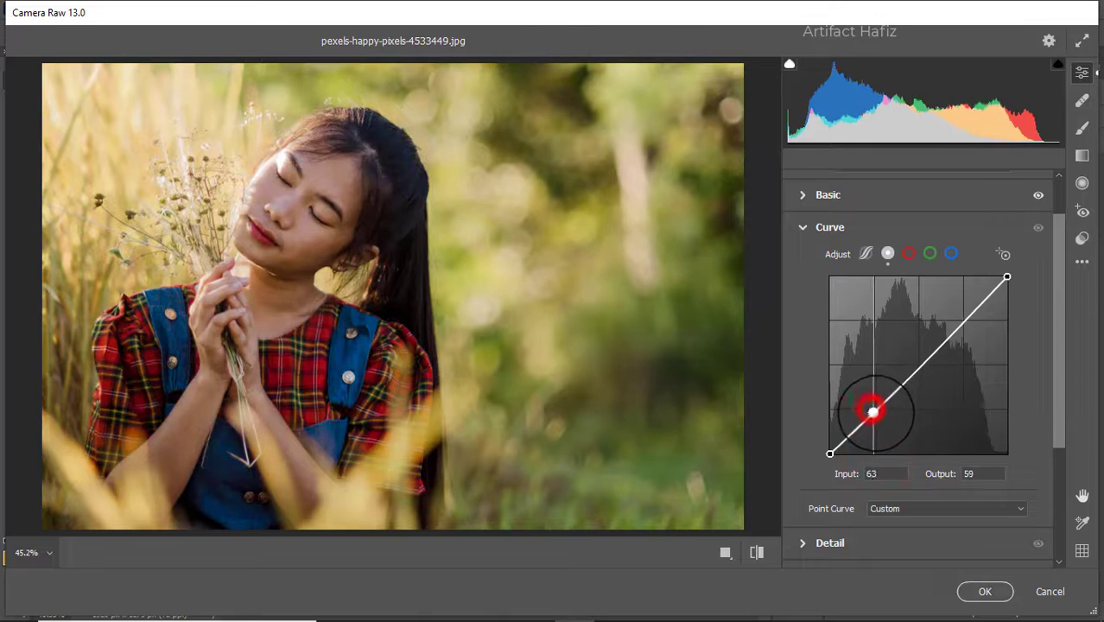
{"action": "left_click", "coordinate": [962, 309]}
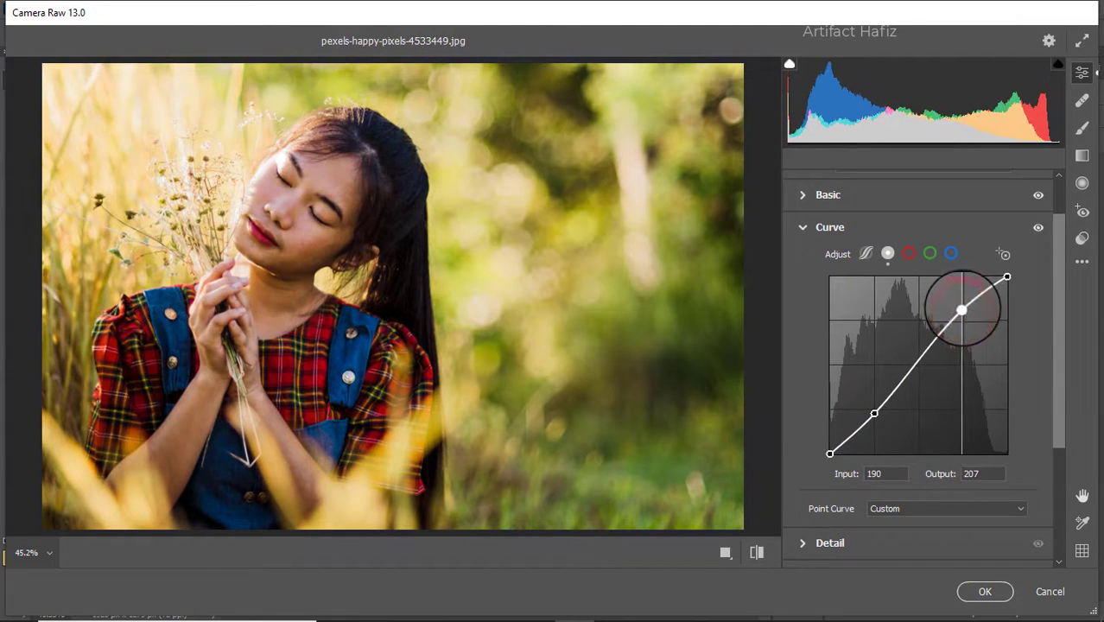
{"action": "left_click_drag", "start_coordinate": [961, 310], "coordinate": [964, 312]}
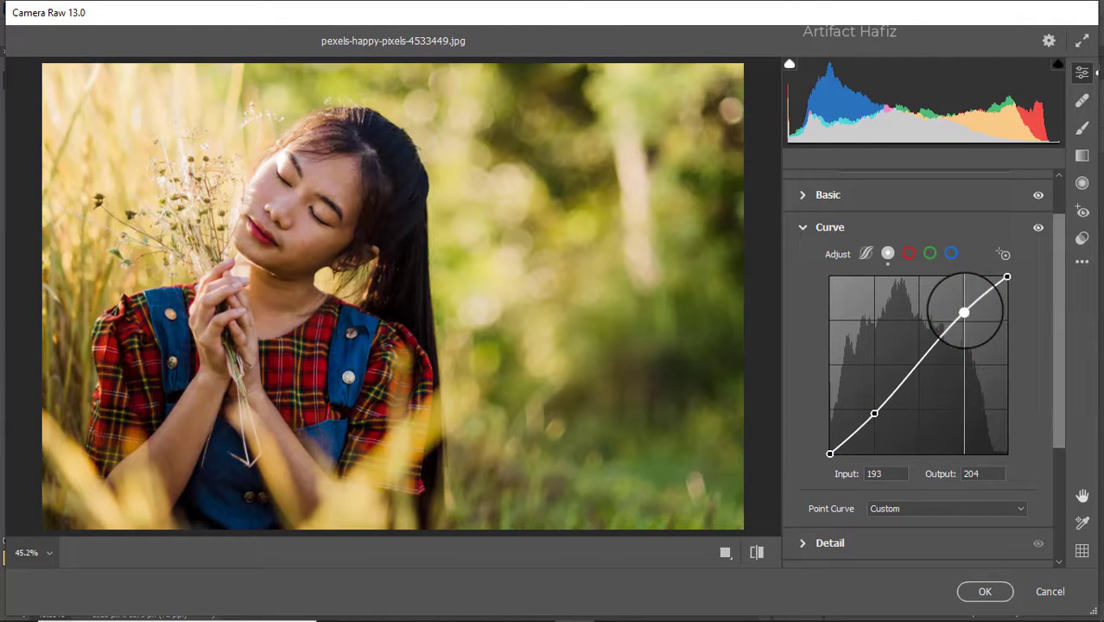
On the blue channel curve, lift the black point slightly and add points at about 63/60 and 194/195 (input/output).
{"action": "left_click", "coordinate": [911, 254]}
{"action": "left_click", "coordinate": [951, 253]}
{"action": "left_click_drag", "start_coordinate": [829, 453], "coordinate": [831, 447]}
{"action": "left_click_drag", "start_coordinate": [868, 408], "coordinate": [874, 413]}
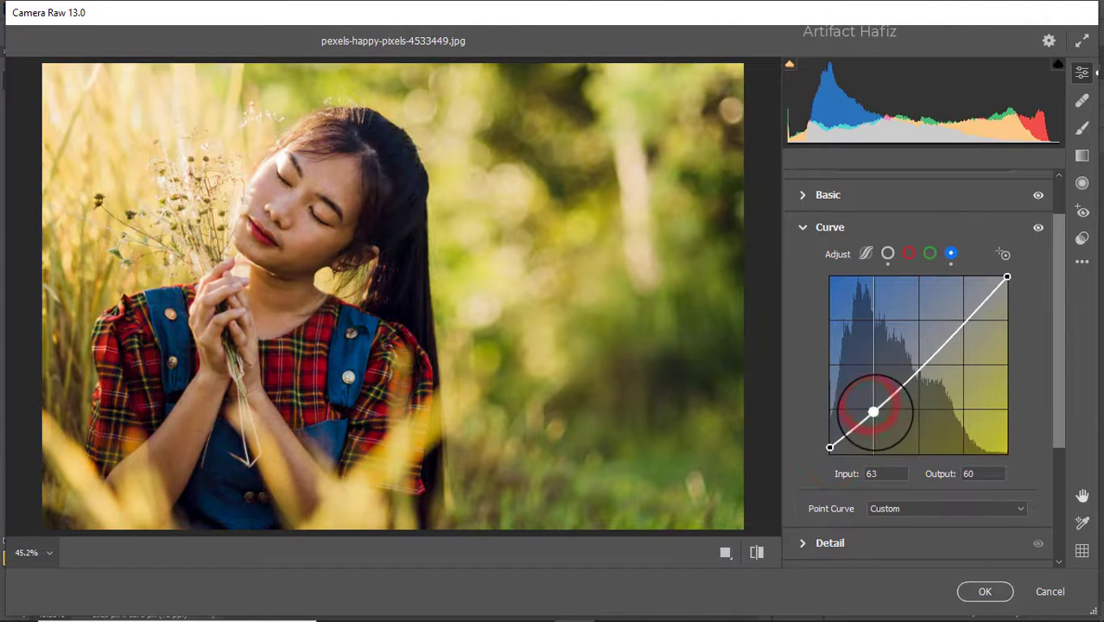
{"action": "left_click", "coordinate": [967, 319]}
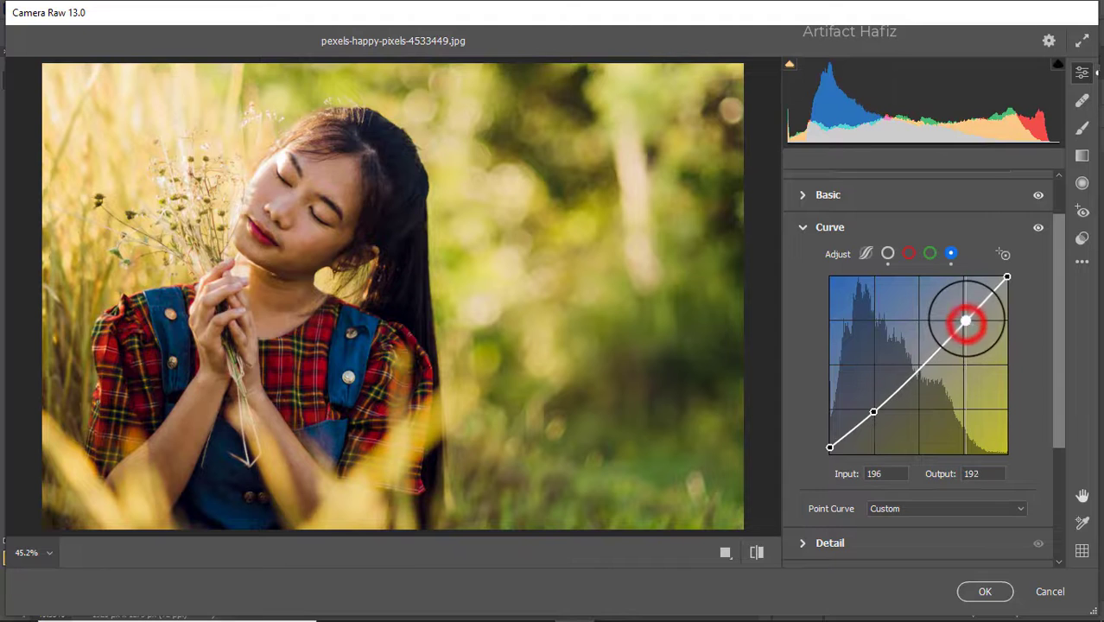
{"action": "left_click_drag", "start_coordinate": [967, 319], "coordinate": [967, 317]}
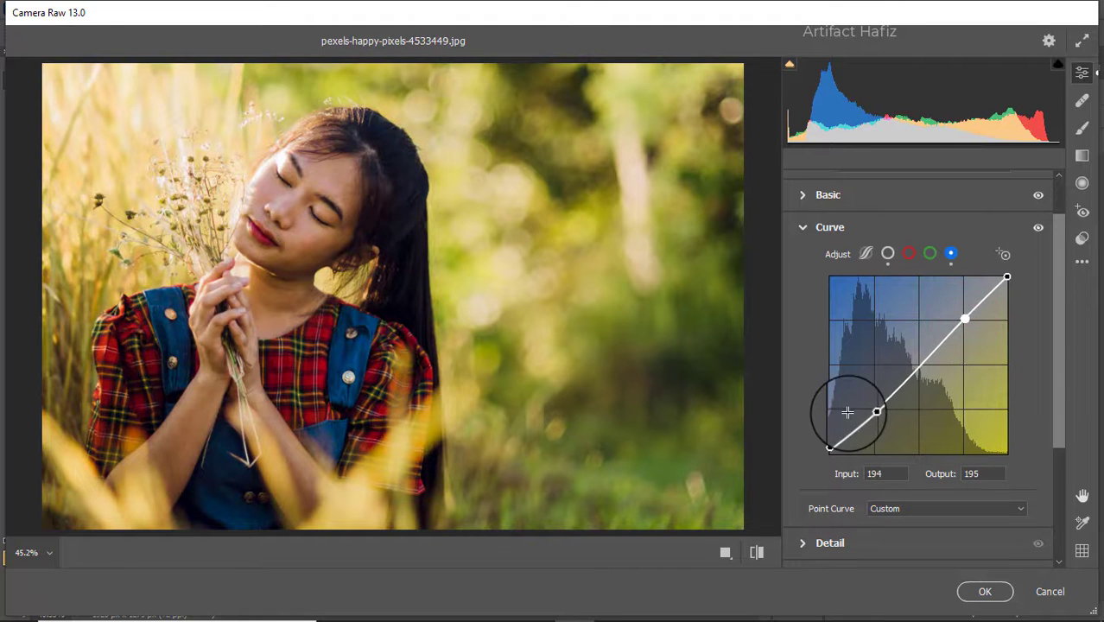
In the detail adjustments, set noise reduction to 8, sharpening to 10 and color noise reduction to 10.
{"action": "scroll", "coordinate": [849, 418], "scroll_direction": "down", "scroll_amount": 1}
{"action": "scroll", "coordinate": [843, 427], "scroll_direction": "down", "scroll_amount": 1}
{"action": "left_click", "coordinate": [831, 426]}
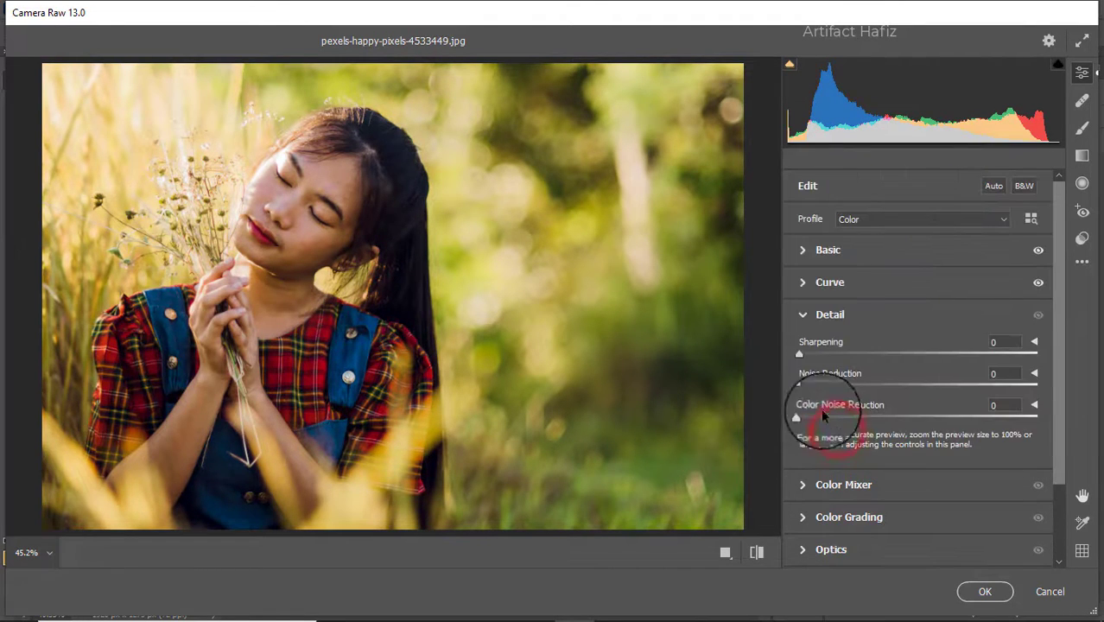
{"action": "left_click_drag", "start_coordinate": [799, 385], "coordinate": [899, 385]}
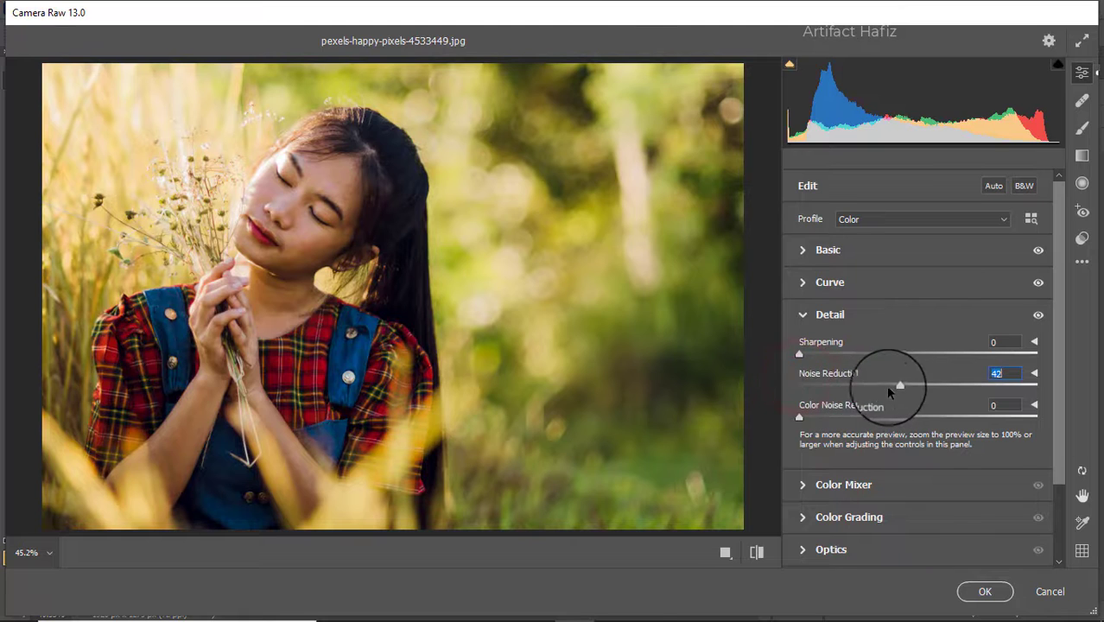
{"action": "left_click_drag", "start_coordinate": [828, 388], "coordinate": [818, 396]}
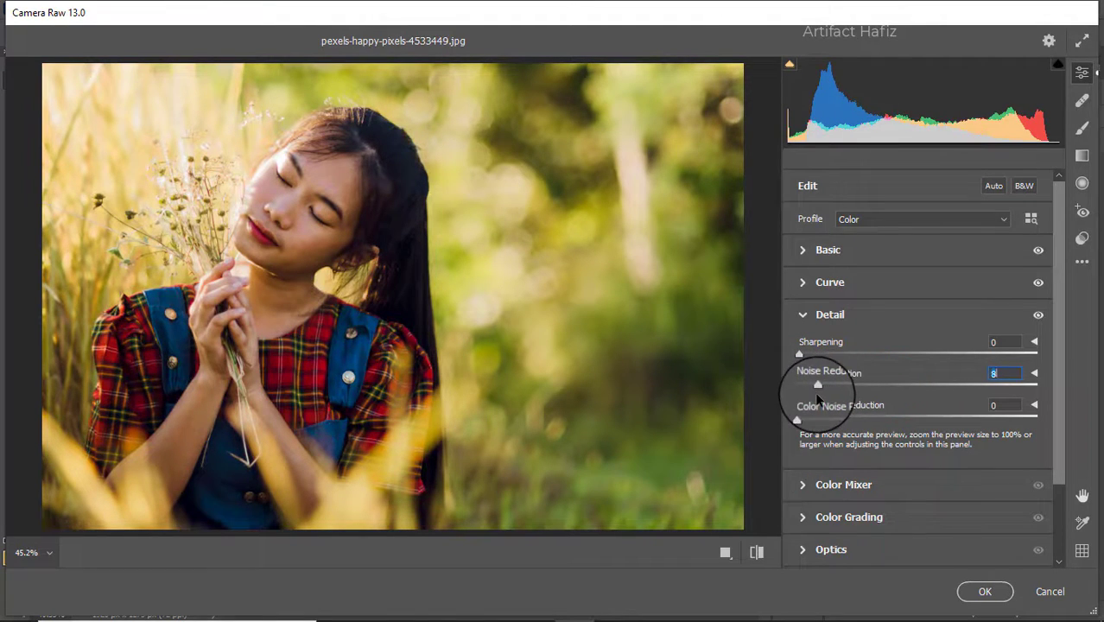
{"action": "left_click_drag", "start_coordinate": [798, 355], "coordinate": [822, 355]}
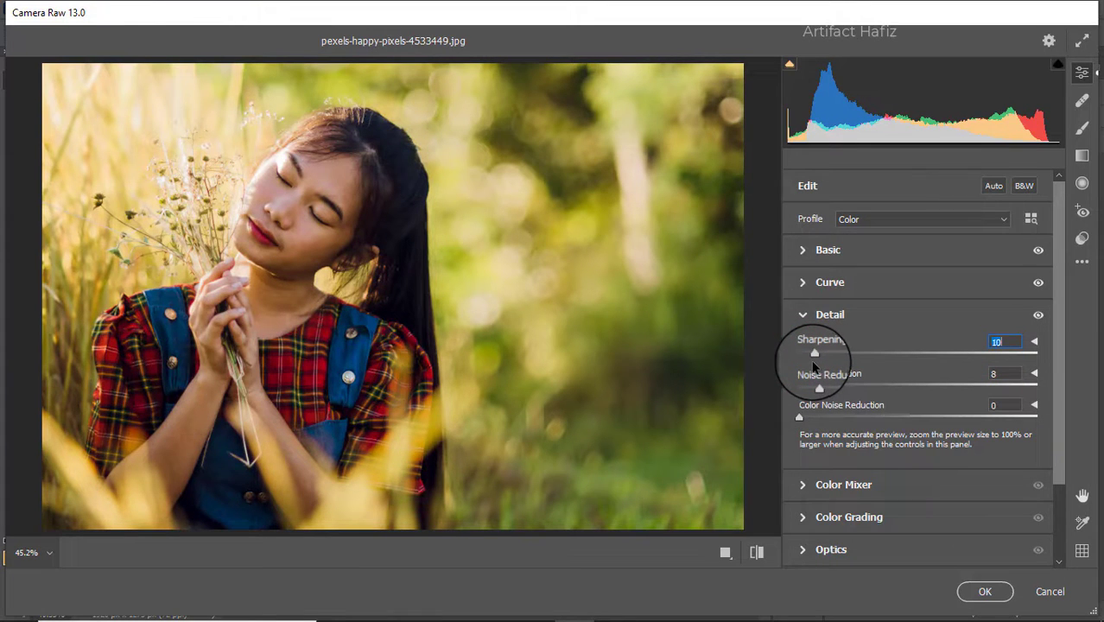
{"action": "left_click", "coordinate": [799, 417]}
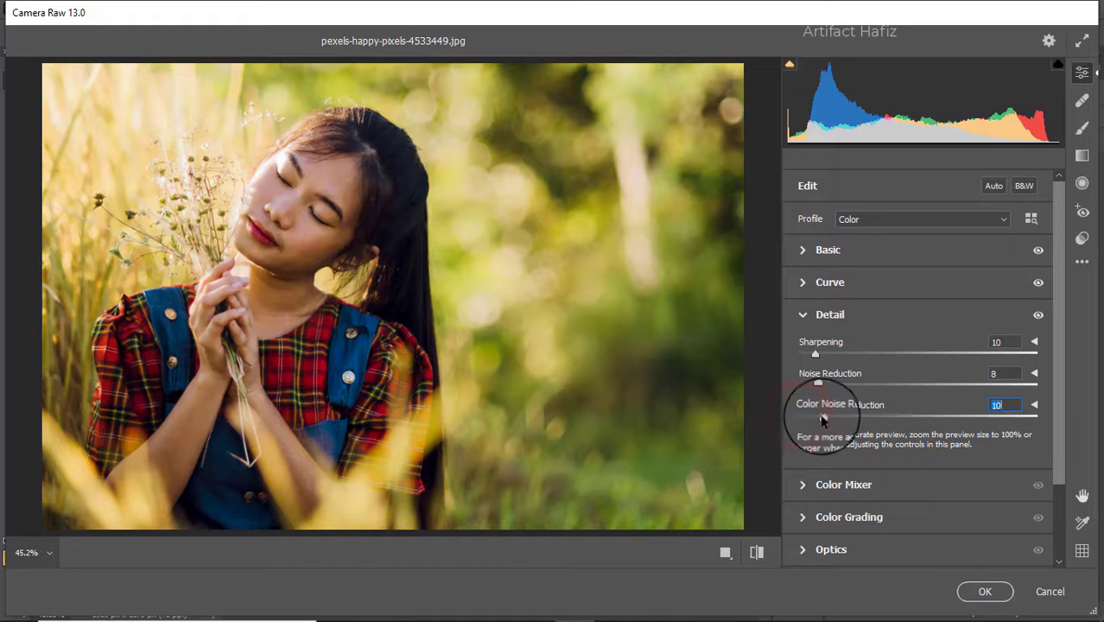
Set the color mixer saturation to reds +5, oranges -7, yellows -26, greens -100, and aquas, blues and purples +5 each.
{"action": "left_click", "coordinate": [823, 486]}
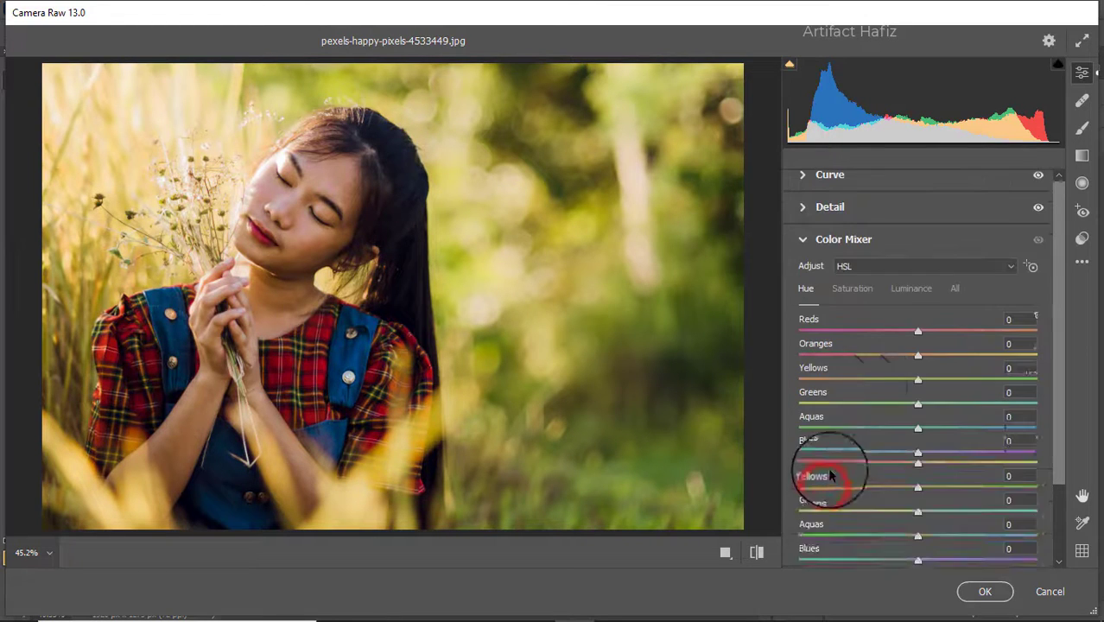
{"action": "left_click", "coordinate": [861, 291]}
{"action": "left_click_drag", "start_coordinate": [918, 331], "coordinate": [753, 406]}
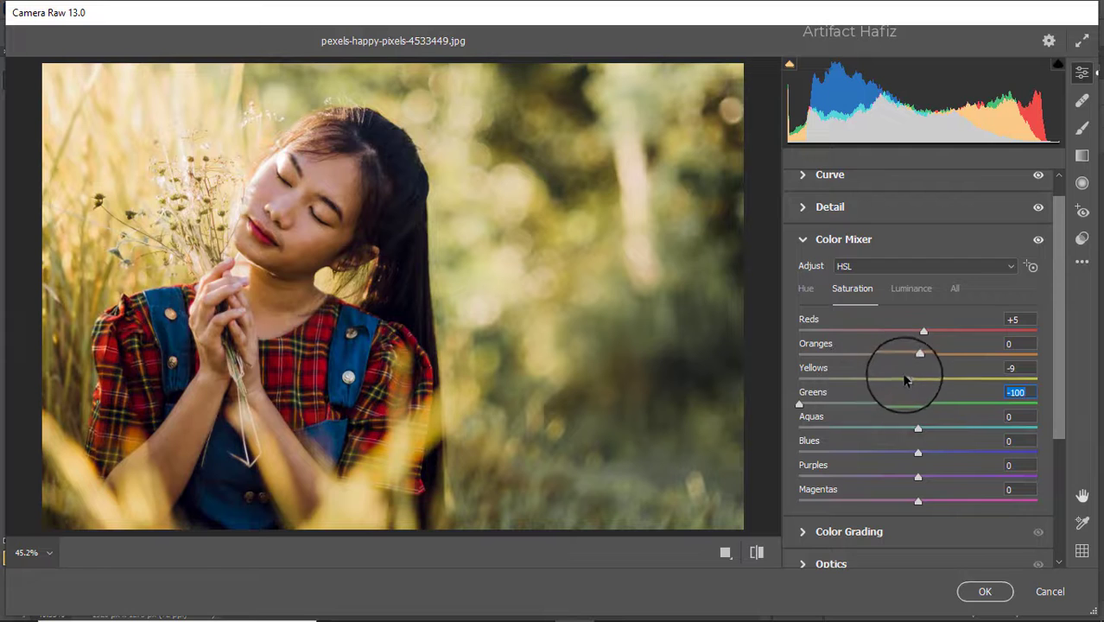
{"action": "left_click_drag", "start_coordinate": [905, 380], "coordinate": [881, 380]}
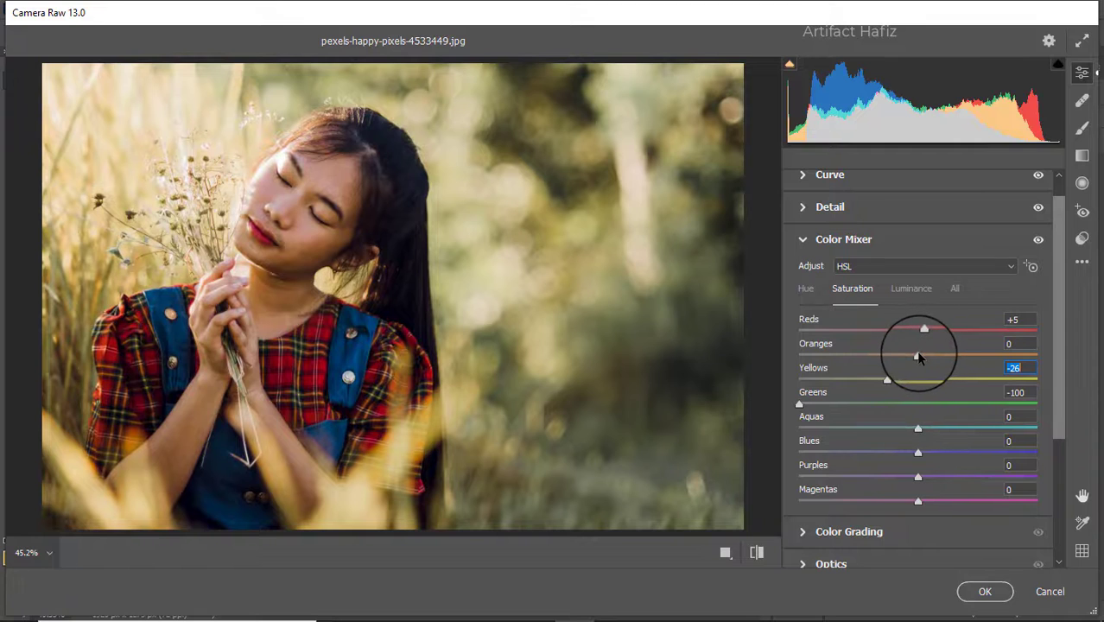
{"action": "left_click_drag", "start_coordinate": [916, 355], "coordinate": [910, 357]}
{"action": "left_click_drag", "start_coordinate": [917, 451], "coordinate": [924, 477]}
{"action": "left_click_drag", "start_coordinate": [918, 428], "coordinate": [923, 427]}
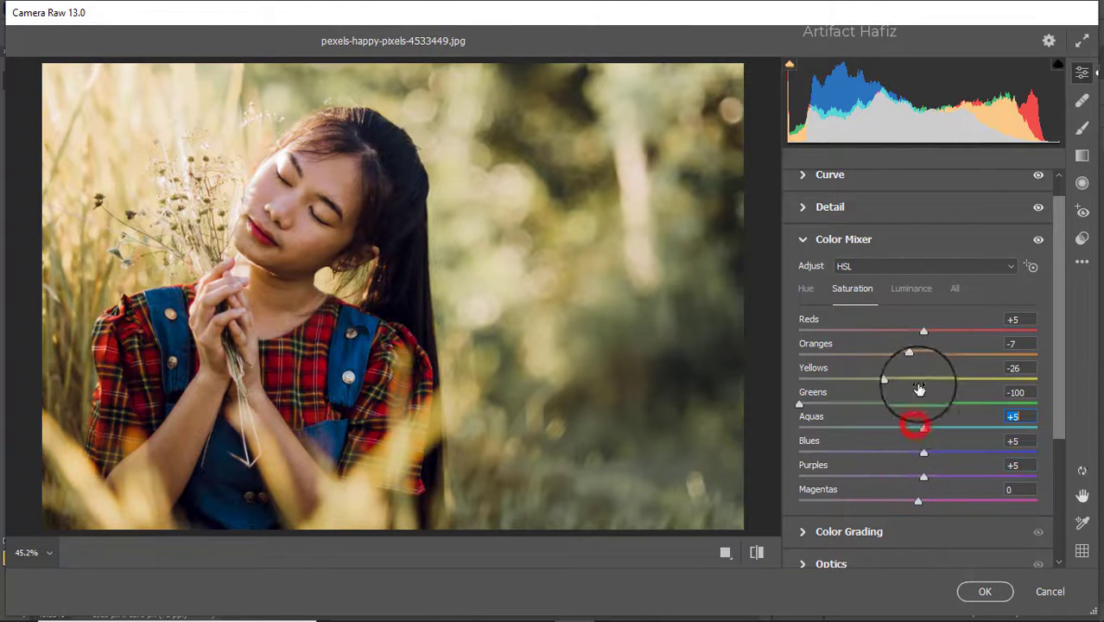
Set the color mixer luminance to oranges +5, yellows -40, greens -12, aquas -33 and blues -18.
{"action": "left_click", "coordinate": [914, 287]}
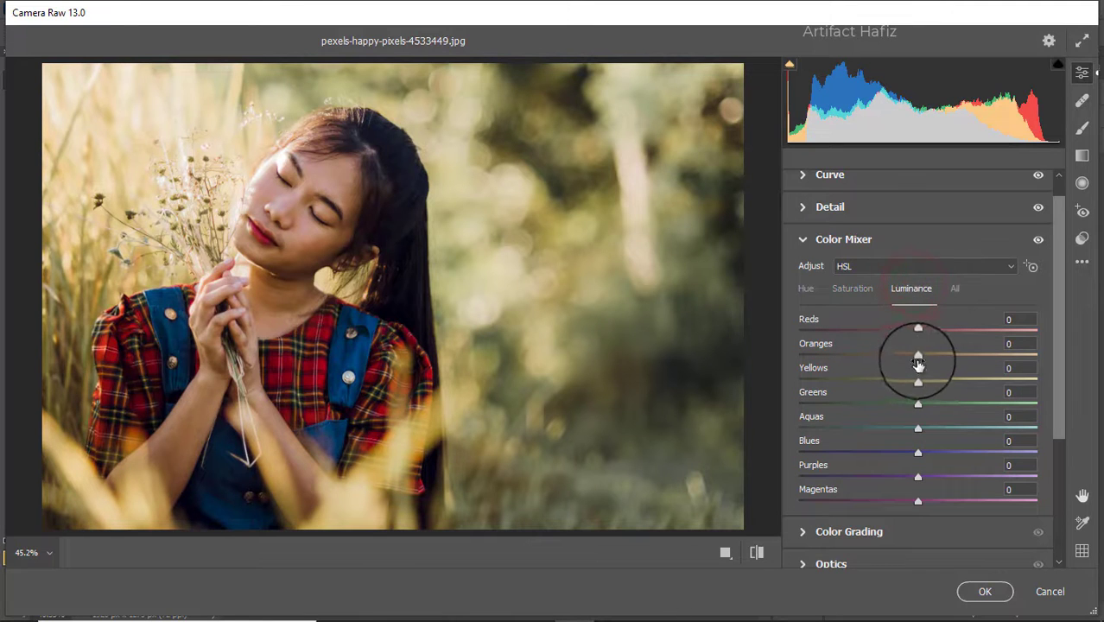
{"action": "left_click_drag", "start_coordinate": [951, 350], "coordinate": [897, 451]}
Shift the color mixer hue to yellows +5 and greens +41, and raise the oranges luminance to +7.
{"action": "left_click", "coordinate": [806, 291]}
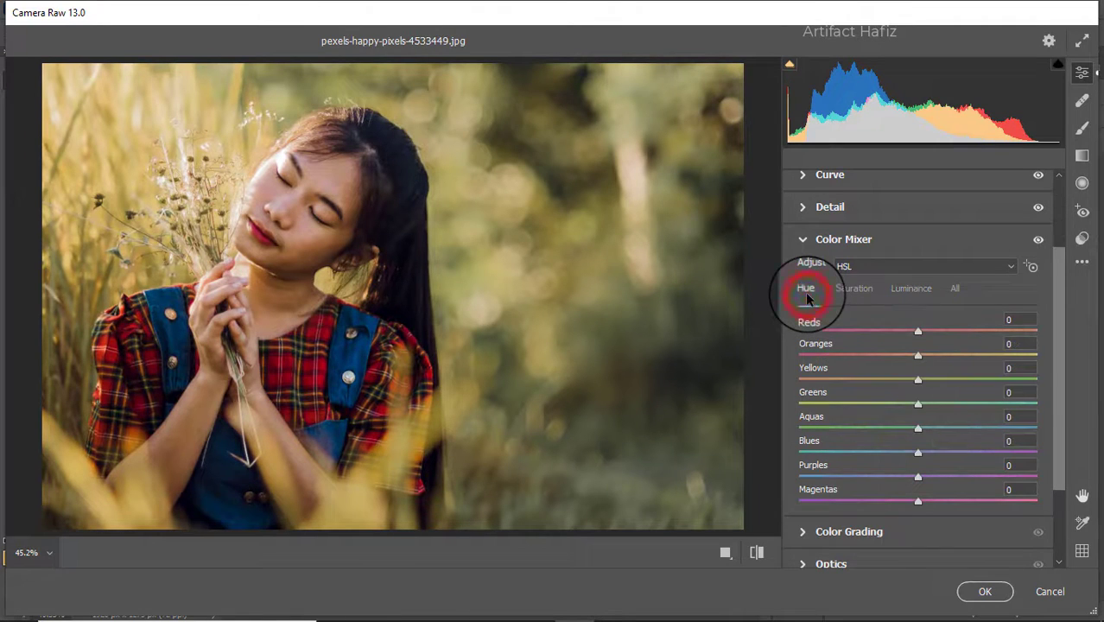
{"action": "left_click_drag", "start_coordinate": [918, 378], "coordinate": [963, 406]}
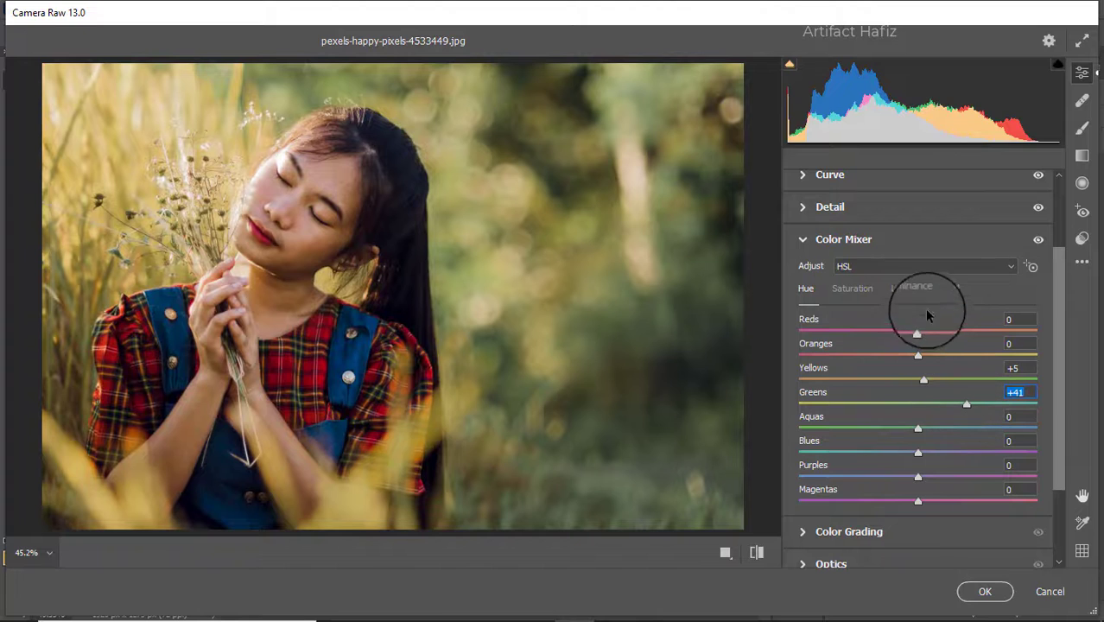
{"action": "left_click", "coordinate": [906, 287]}
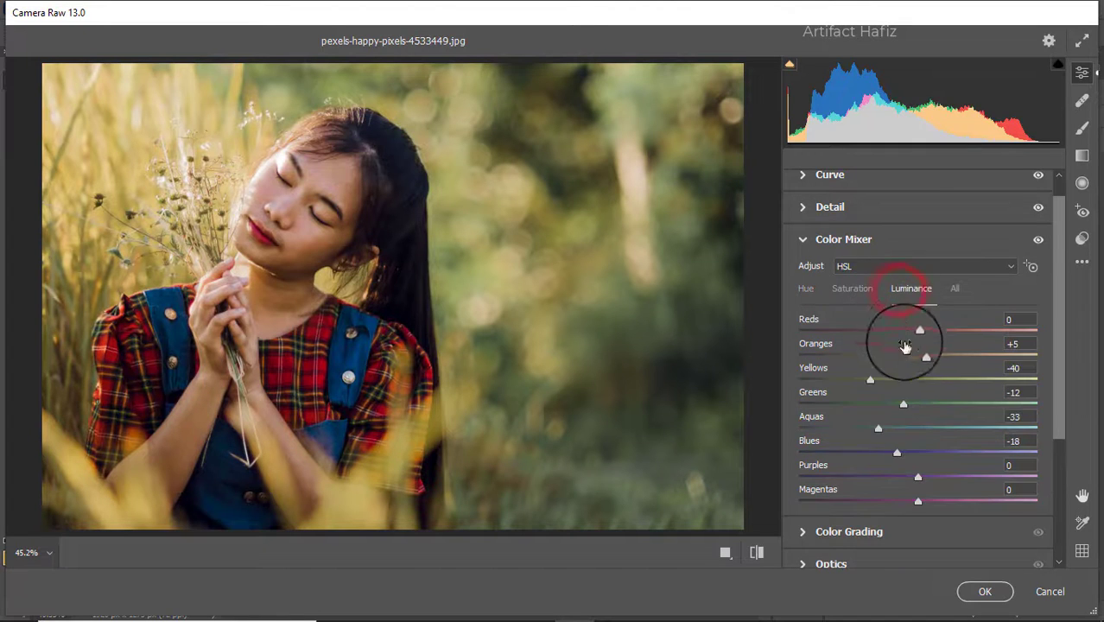
{"action": "mouse_move", "coordinate": [923, 355]}
{"action": "left_mouse_down"}
{"action": "mouse_move", "coordinate": [976, 358]}
{"action": "mouse_move", "coordinate": [929, 358]}
{"action": "left_mouse_up"}
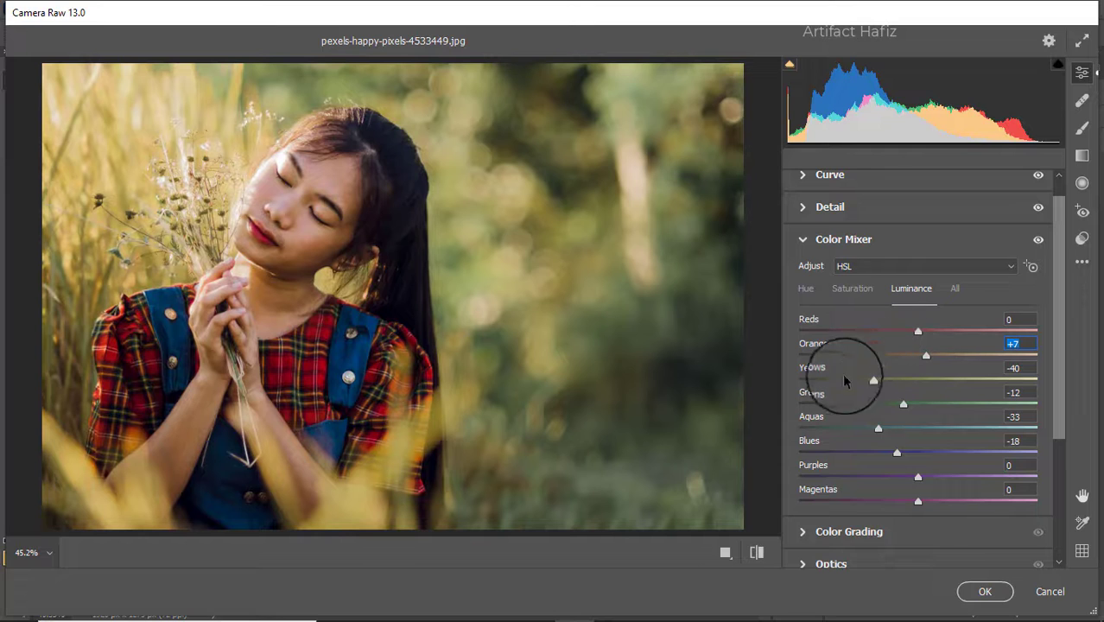
Color grade the shadows with hue 257 and saturation 13, and tint the highlights with a subtle blue.
{"action": "scroll", "coordinate": [855, 415], "scroll_direction": "down", "scroll_amount": 3}
{"action": "left_click", "coordinate": [856, 427]}
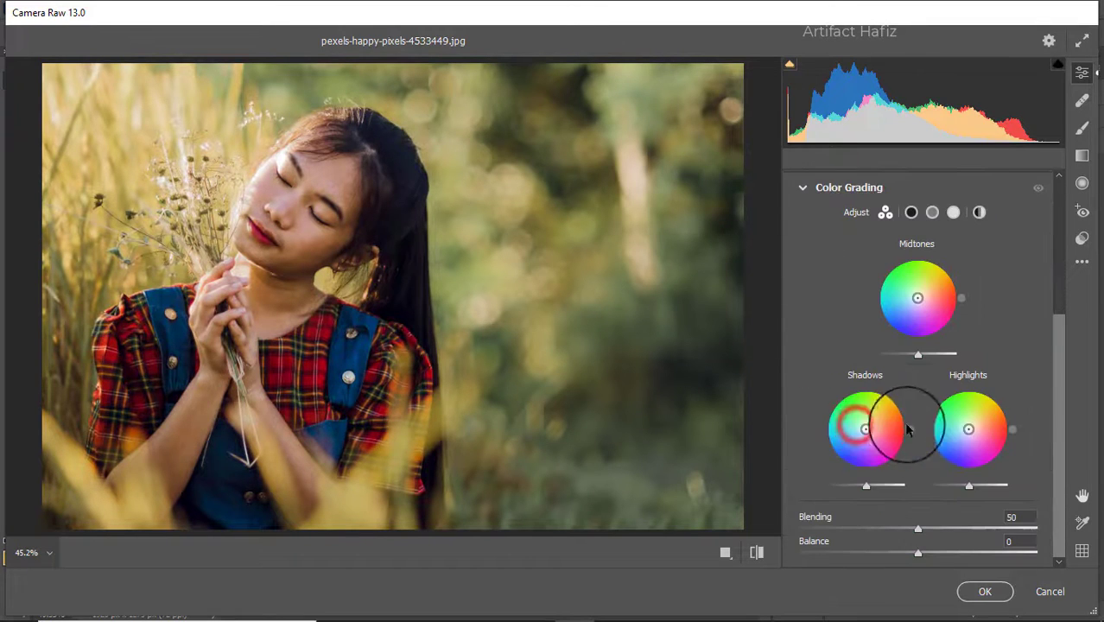
{"action": "left_click_drag", "start_coordinate": [867, 437], "coordinate": [853, 471]}
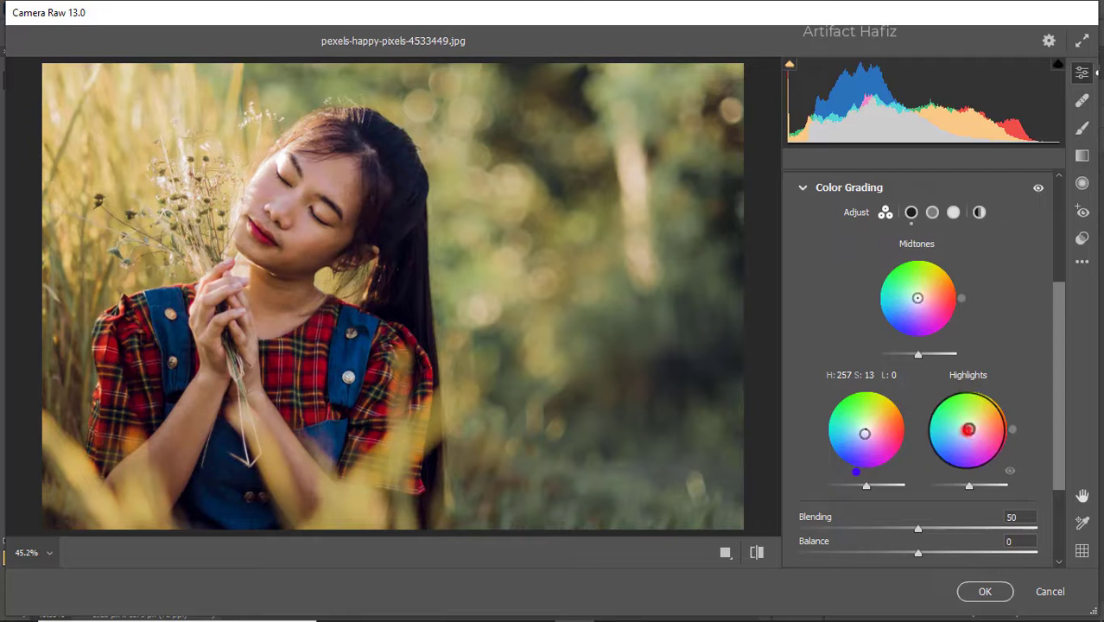
{"action": "left_click_drag", "start_coordinate": [968, 429], "coordinate": [970, 424]}
{"action": "left_click_drag", "start_coordinate": [978, 386], "coordinate": [1042, 442]}
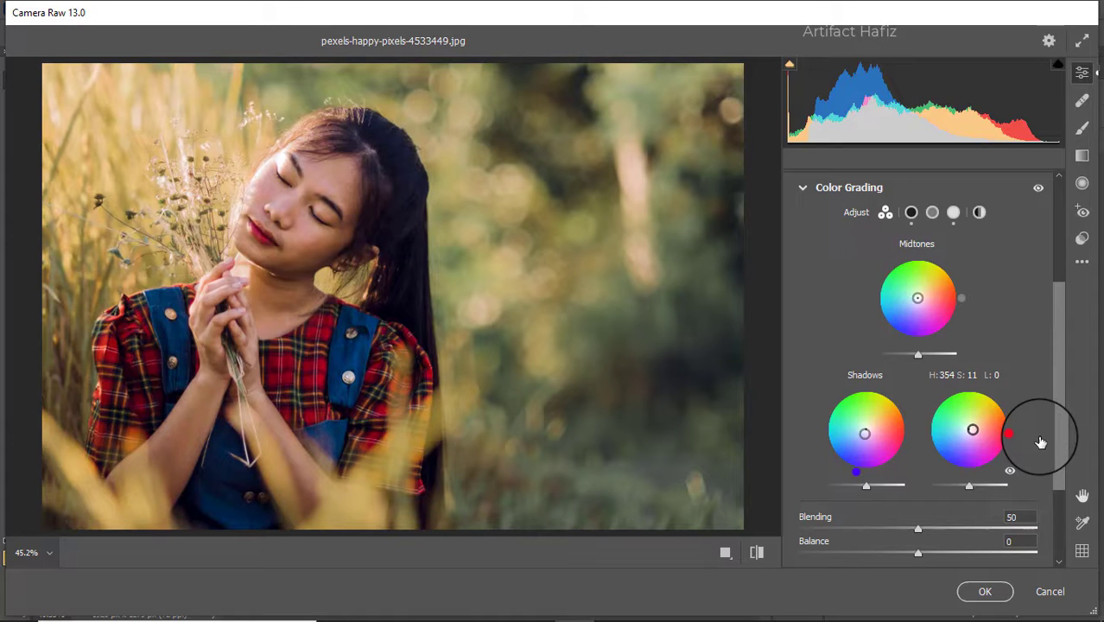
{"action": "left_click_drag", "start_coordinate": [1041, 442], "coordinate": [943, 515]}
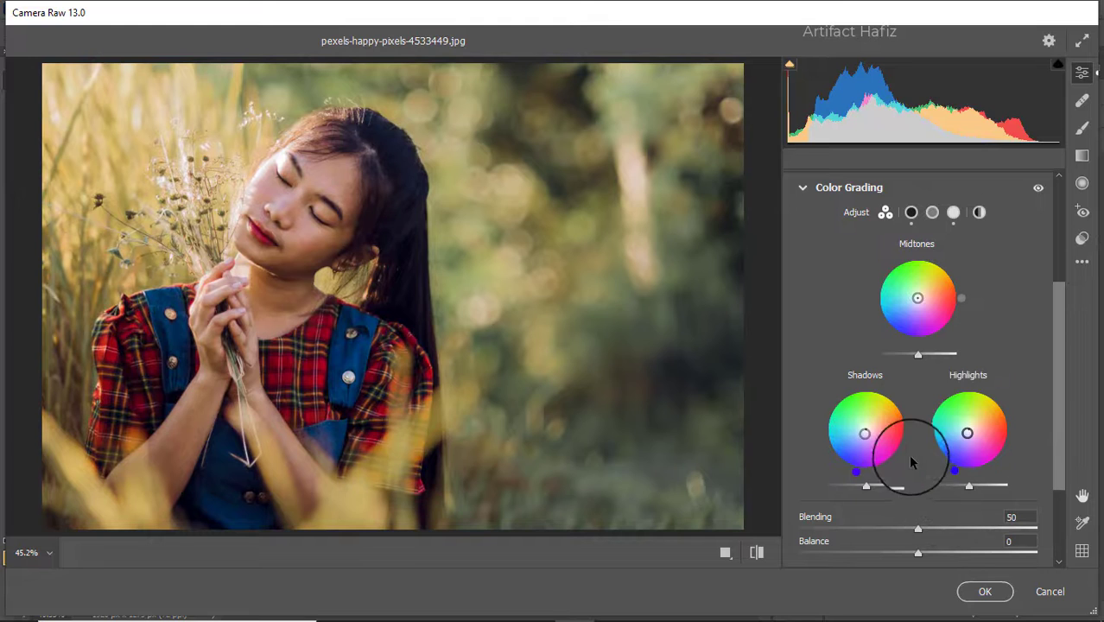
Add a slight vignette by setting the vignetting effect to -4.
{"action": "scroll", "coordinate": [904, 443], "scroll_direction": "down", "scroll_amount": 3}
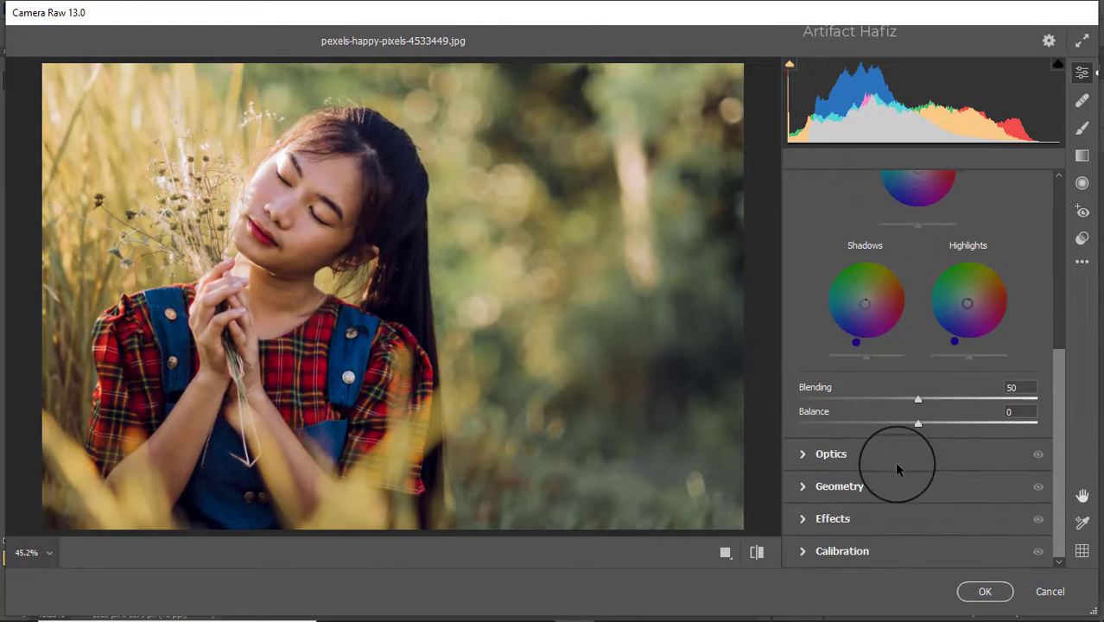
{"action": "left_click", "coordinate": [861, 515]}
{"action": "left_click_drag", "start_coordinate": [908, 395], "coordinate": [912, 390]}
Set the calibration saturation to -37 for red primary, +71 for green primary and -24 for blue primary.
{"action": "left_click", "coordinate": [812, 552]}
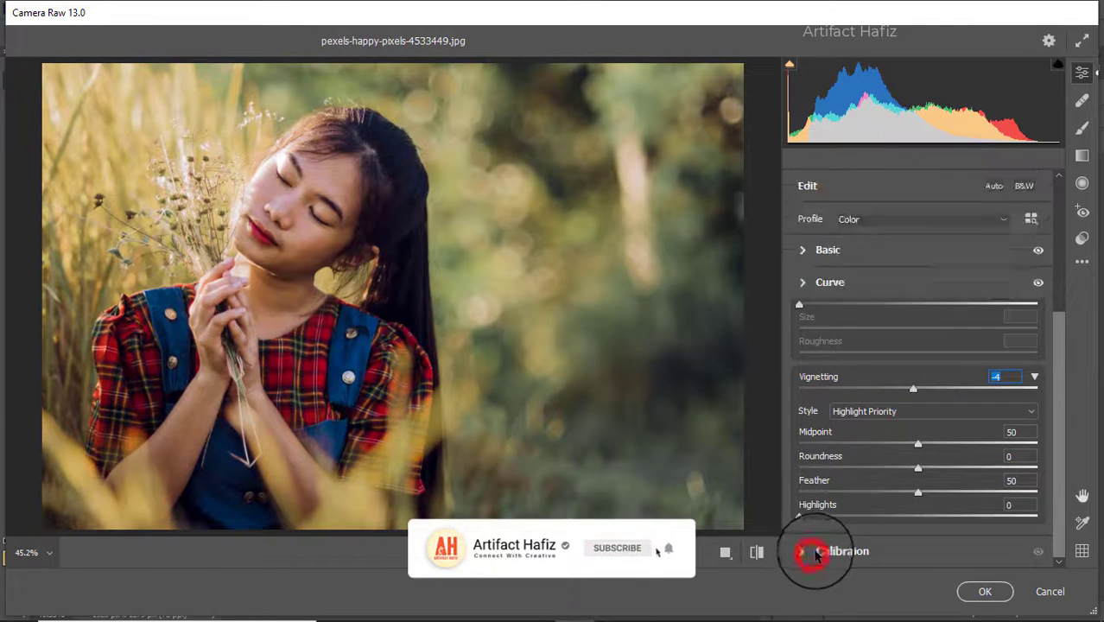
{"action": "left_click_drag", "start_coordinate": [917, 407], "coordinate": [871, 415]}
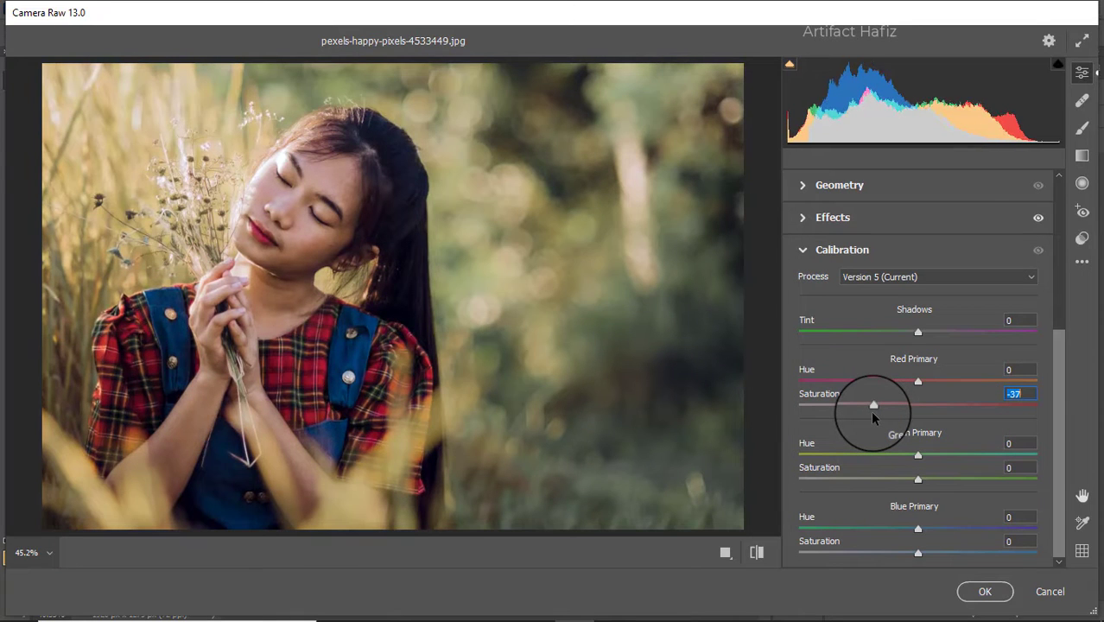
{"action": "left_click_drag", "start_coordinate": [917, 478], "coordinate": [1002, 480]}
{"action": "left_click_drag", "start_coordinate": [918, 553], "coordinate": [891, 552]}
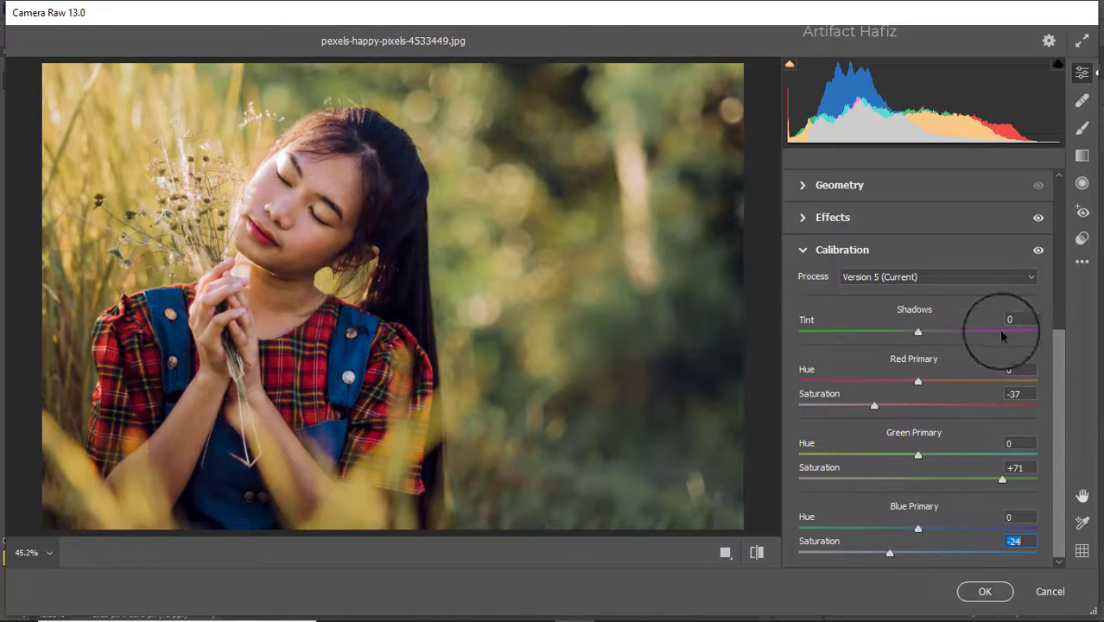
Add a graduated filter from the photo's right edge across to its left side with exposure -0.95 and blacks +9, and apply the Camera Raw edits.
{"action": "left_click", "coordinate": [1082, 155]}
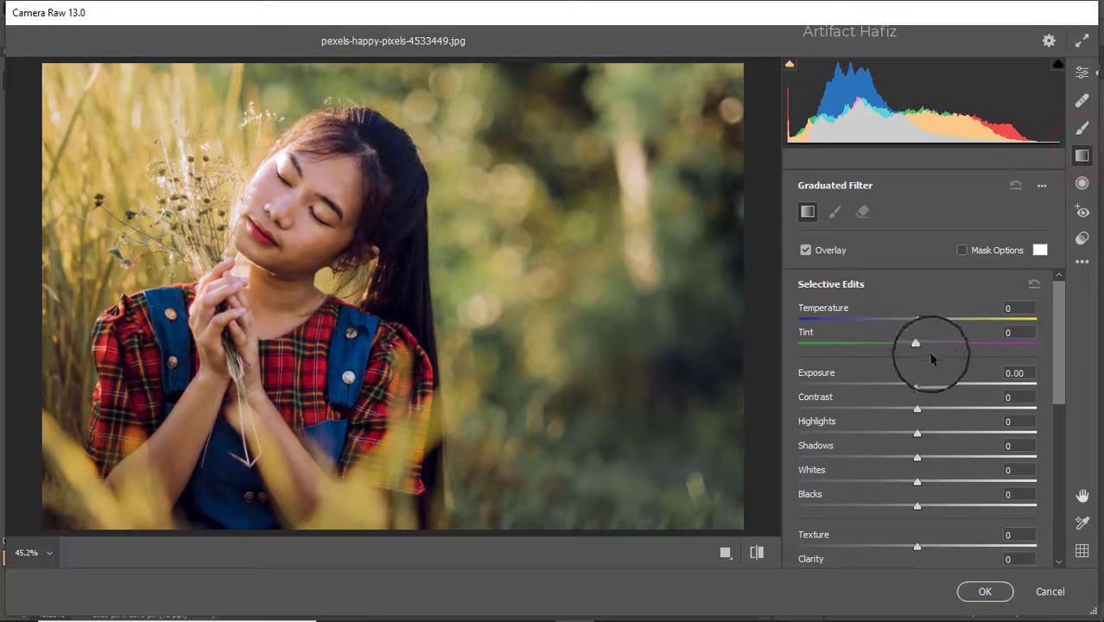
{"action": "left_click_drag", "start_coordinate": [917, 385], "coordinate": [890, 388]}
{"action": "mouse_move", "coordinate": [755, 300]}
{"action": "left_mouse_down"}
{"action": "mouse_move", "coordinate": [320, 239]}
{"action": "mouse_move", "coordinate": [197, 298]}
{"action": "mouse_move", "coordinate": [134, 299]}
{"action": "left_mouse_up"}
{"action": "scroll", "coordinate": [961, 469], "scroll_direction": "down", "scroll_amount": 3}
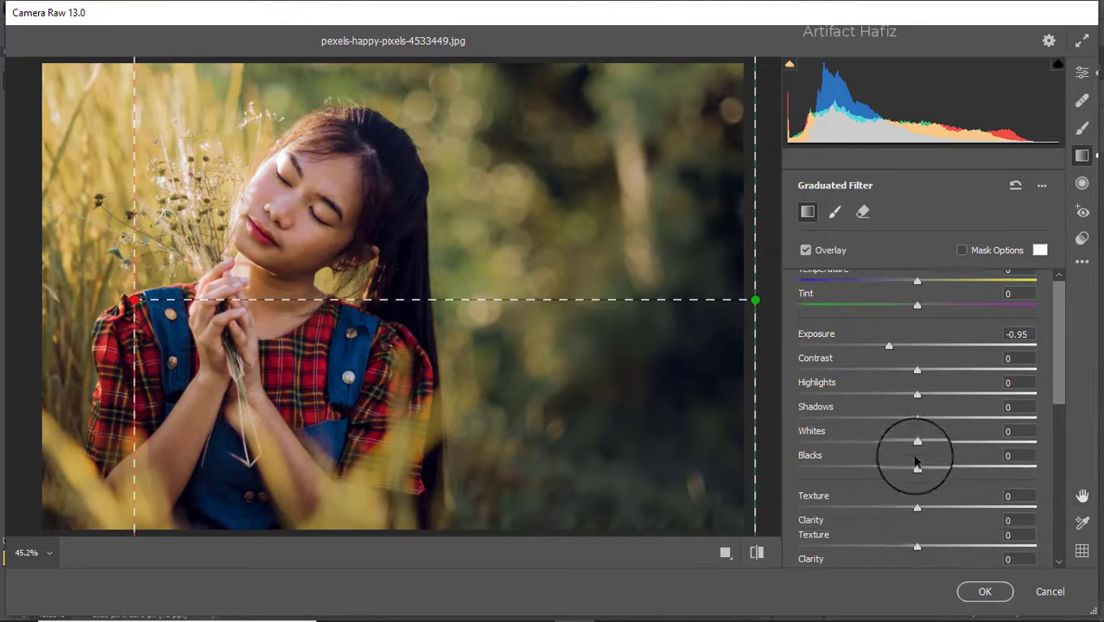
{"action": "mouse_move", "coordinate": [914, 432]}
{"action": "left_mouse_down"}
{"action": "mouse_move", "coordinate": [957, 432]}
{"action": "mouse_move", "coordinate": [929, 435]}
{"action": "left_mouse_up"}
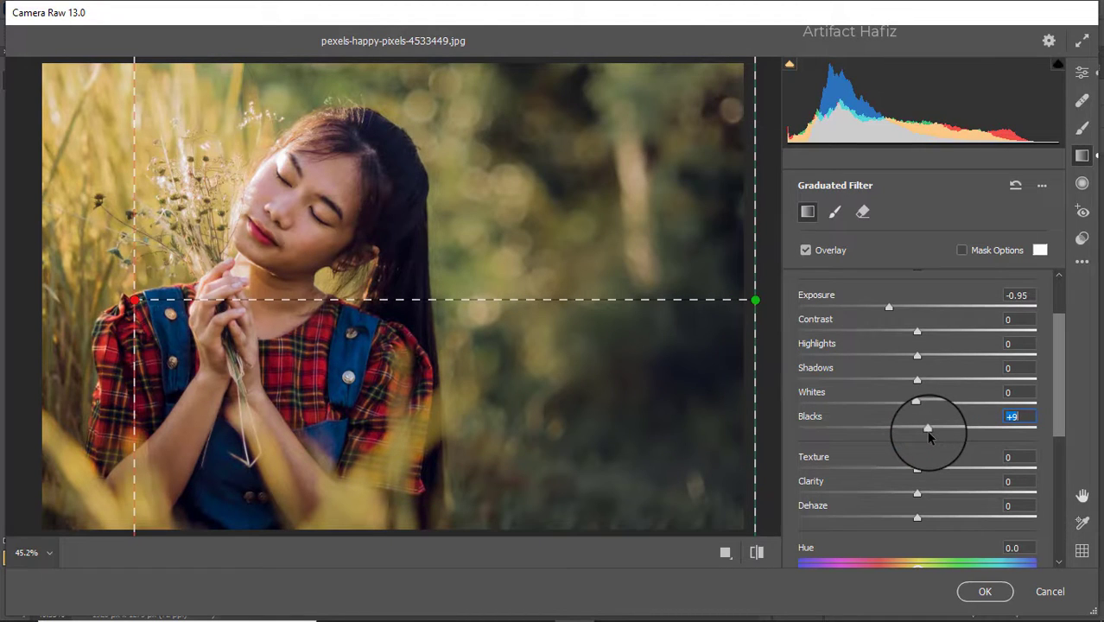
{"action": "left_click", "coordinate": [982, 593]}
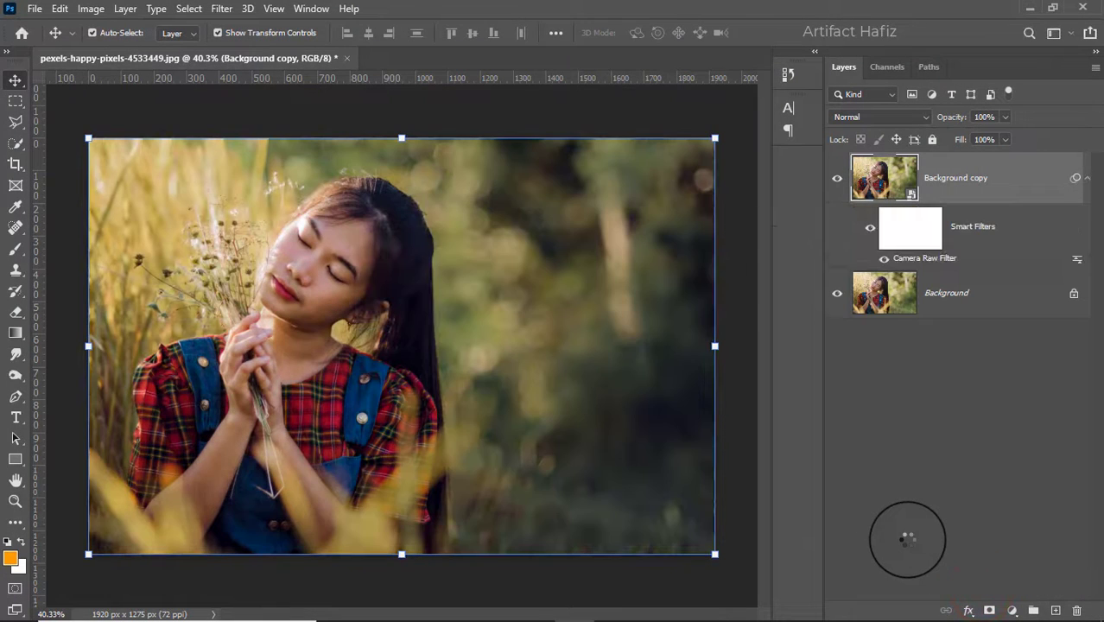
Compare the graded portrait with the original by toggling the visibility of the Background copy layer.
{"action": "left_click", "coordinate": [836, 183]}
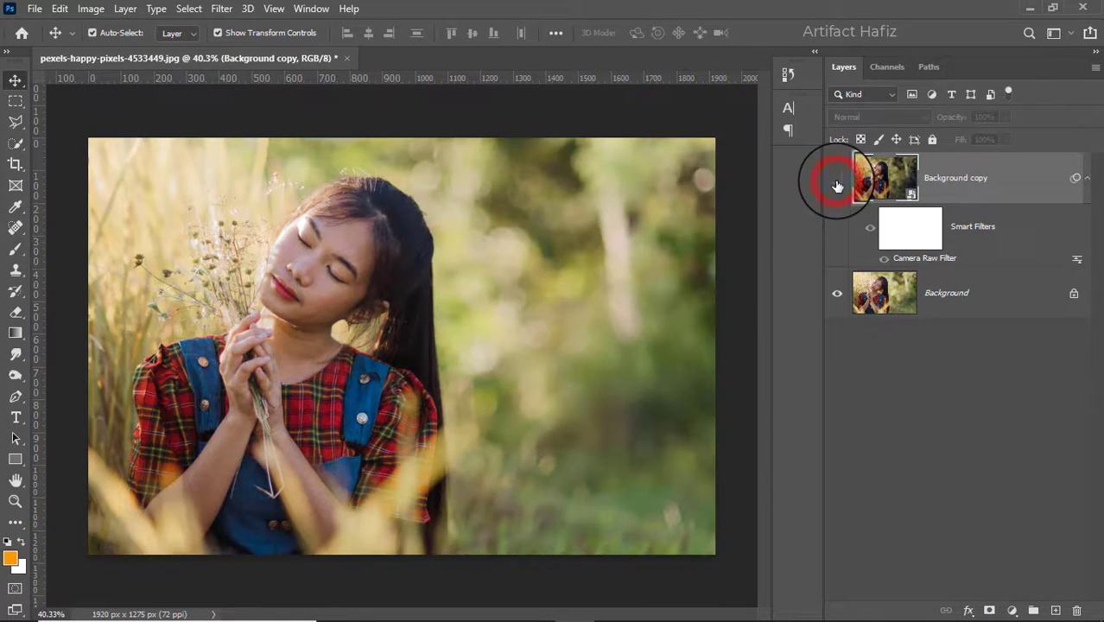
{"action": "left_click", "coordinate": [836, 183]}
{"action": "left_click", "coordinate": [836, 184]}
{"action": "left_click", "coordinate": [837, 183]}
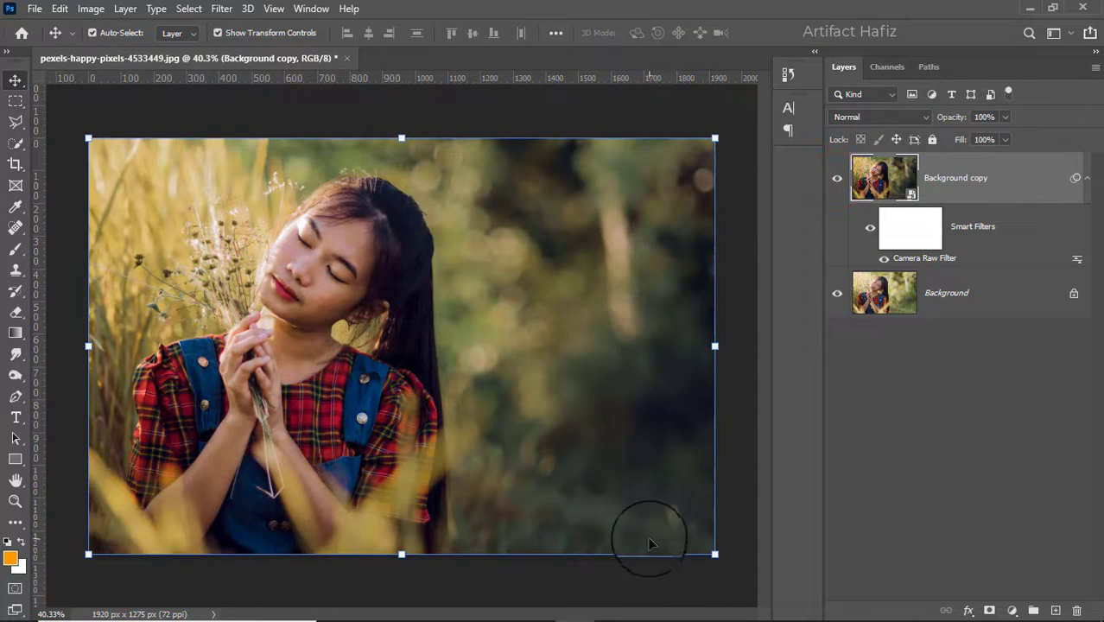